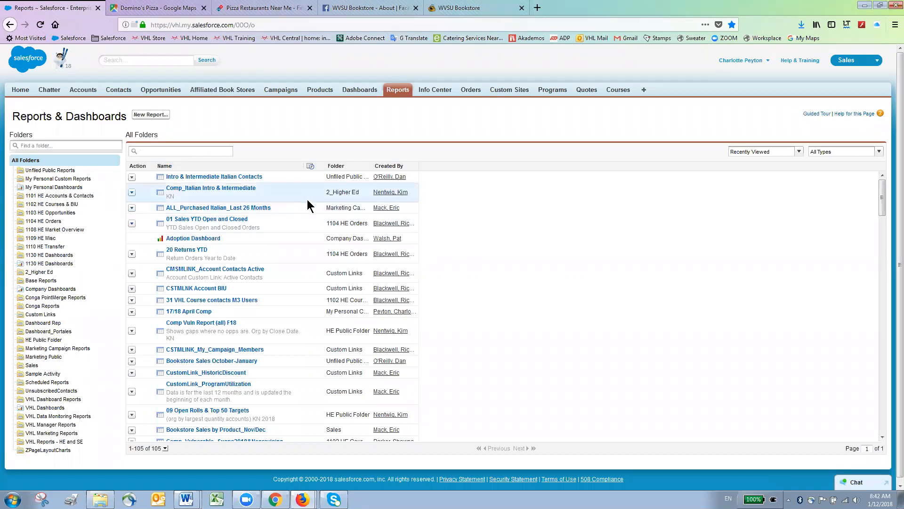
Step: Search the Salesforce reports for 'italian', narrowing the list to 16 matching reports
{"action": "type", "text": "italian"}
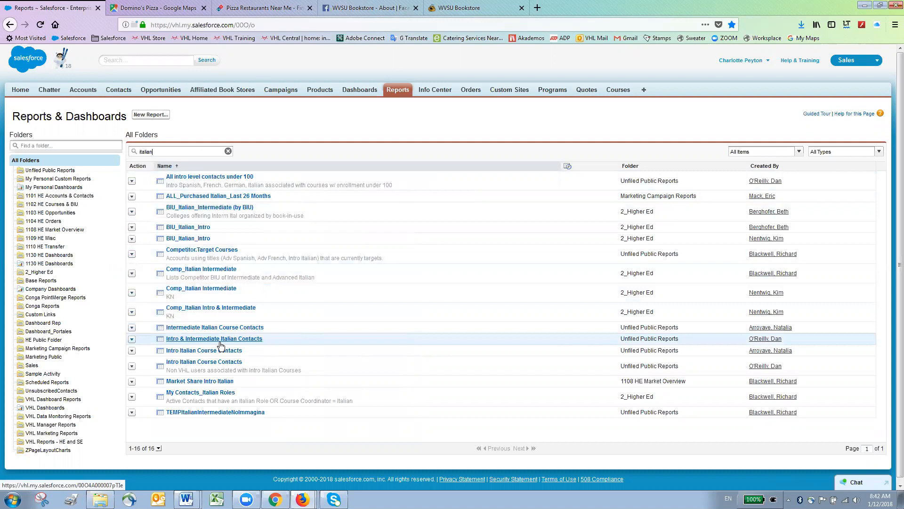
Step: Open the Intro & Intermediate Italian Contacts report and run it to show all results
{"action": "left_click", "coordinate": [218, 339]}
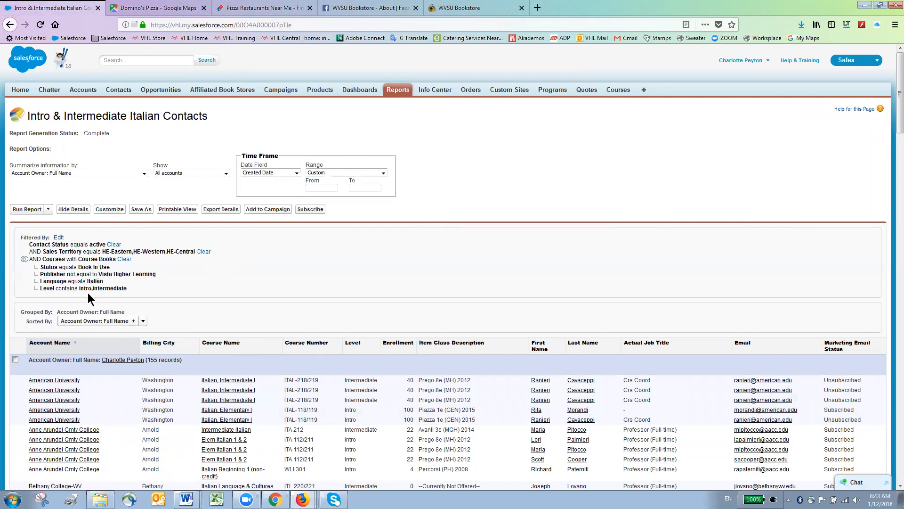
{"action": "left_click", "coordinate": [58, 238]}
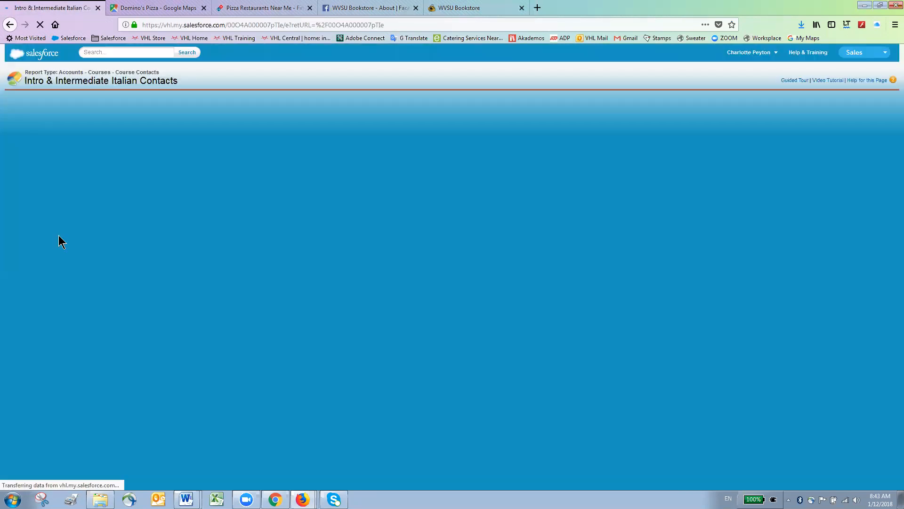
{"action": "scroll", "coordinate": [256, 180], "scroll_direction": "down", "scroll_amount": 1}
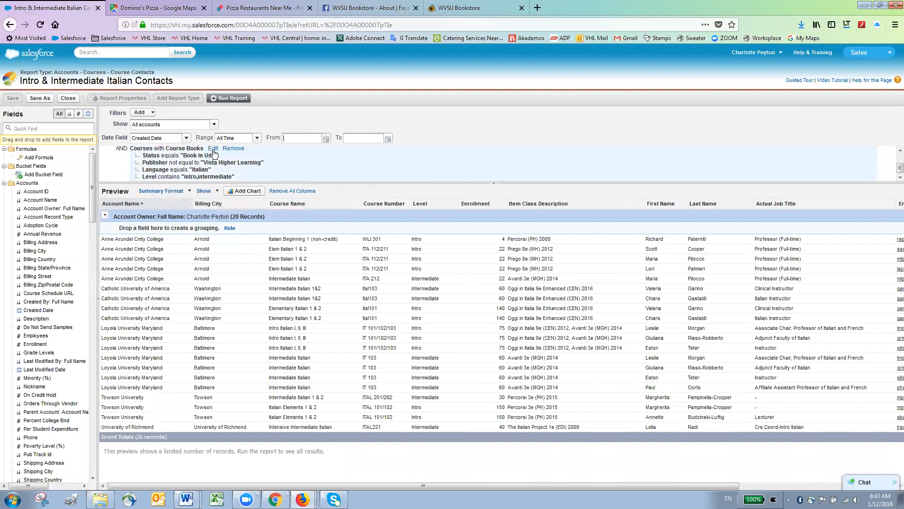
{"action": "left_click", "coordinate": [229, 98]}
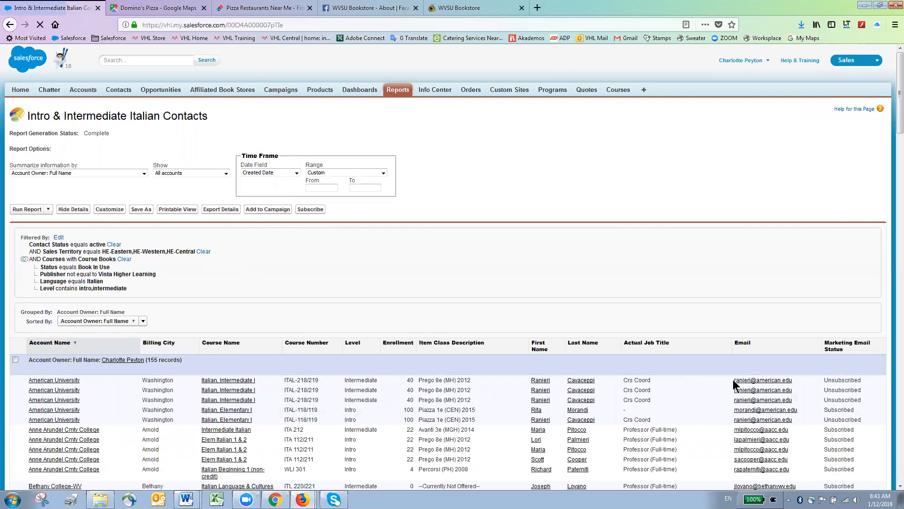
Step: Export the report details as an Excel .xls file and open it in Excel
{"action": "left_click", "coordinate": [220, 209]}
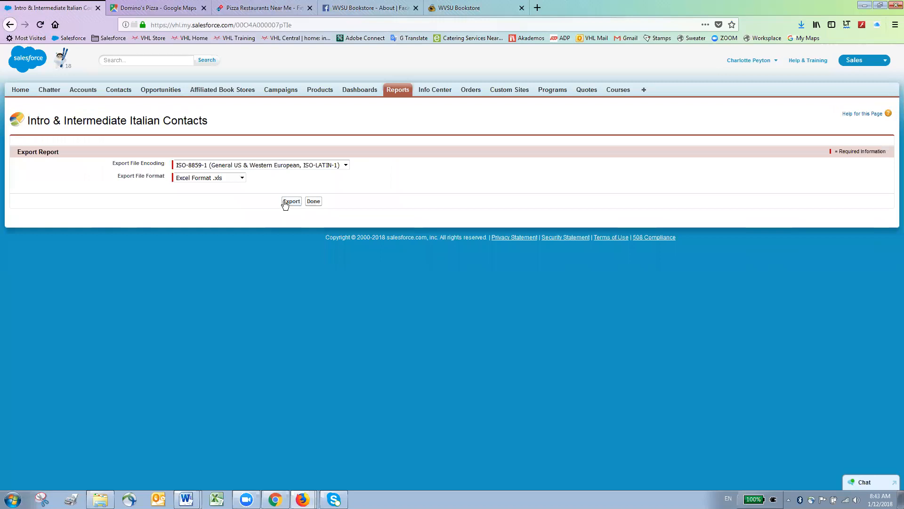
{"action": "left_click", "coordinate": [290, 202]}
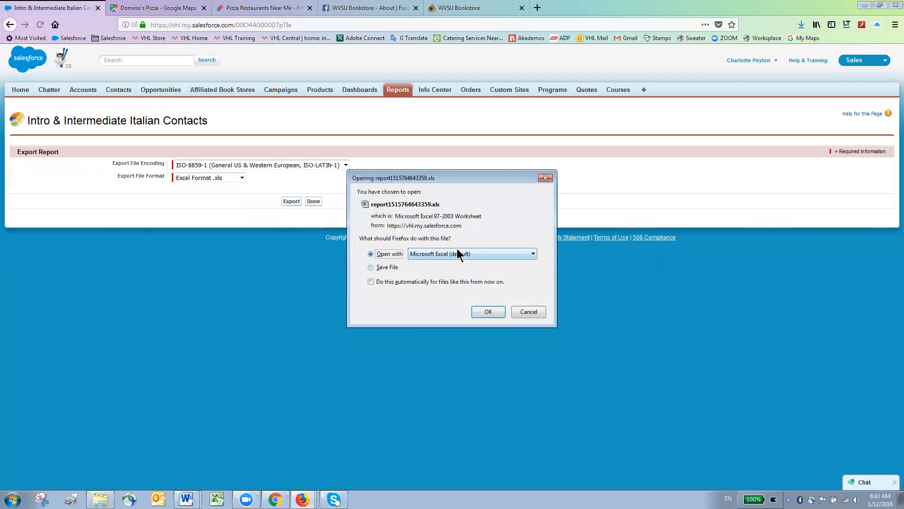
{"action": "left_click", "coordinate": [488, 312]}
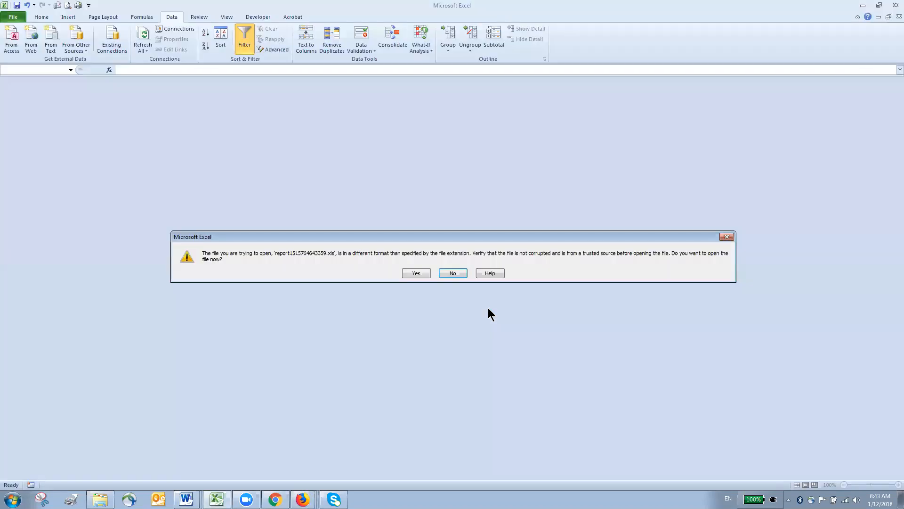
Step: Enable editing and remove rows with duplicate Email addresses, leaving 97 unique contacts
{"action": "left_click", "coordinate": [420, 275]}
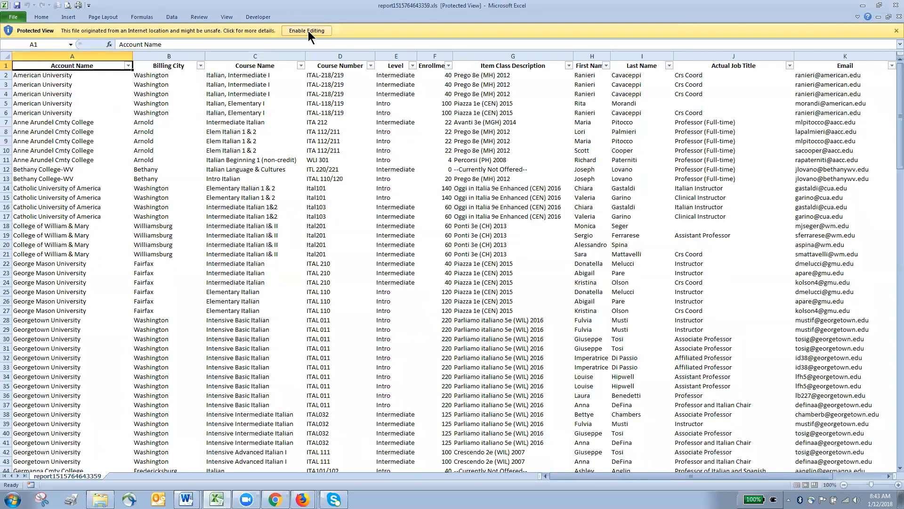
{"action": "left_click", "coordinate": [308, 31]}
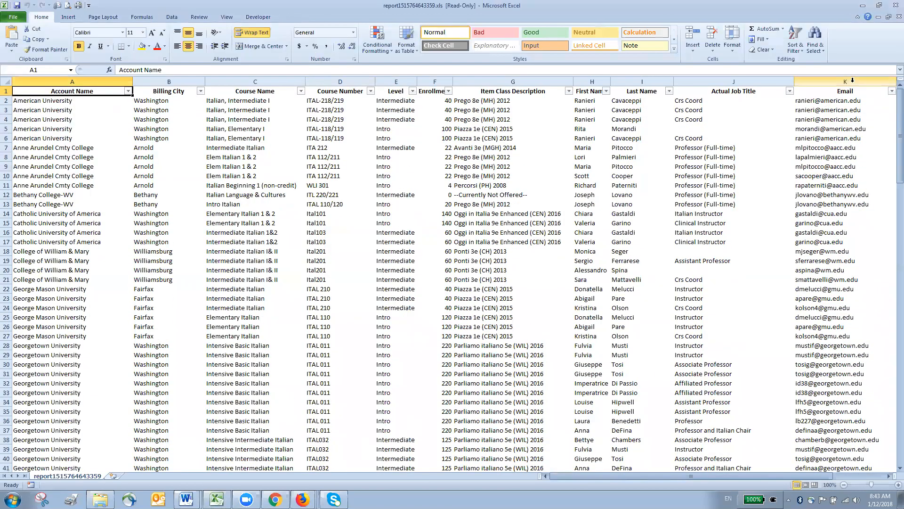
{"action": "left_click", "coordinate": [853, 81]}
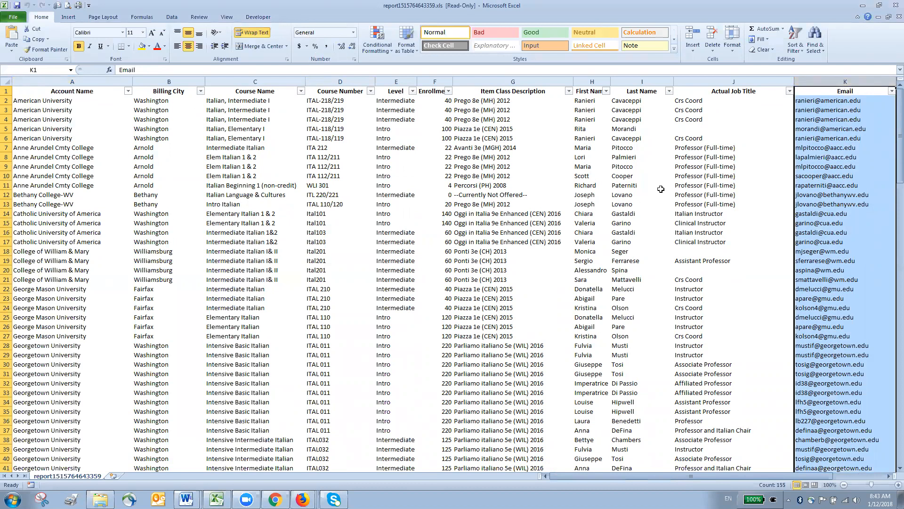
{"action": "left_click", "coordinate": [172, 15]}
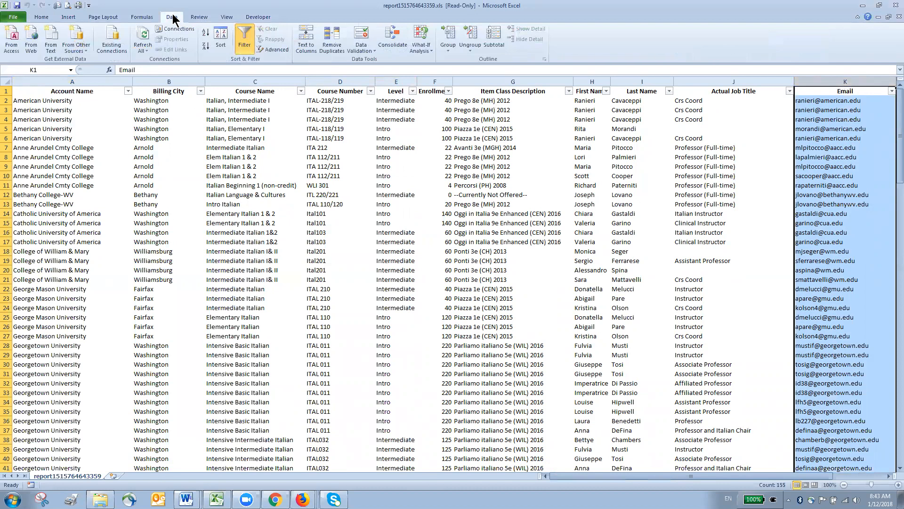
{"action": "left_click", "coordinate": [326, 43]}
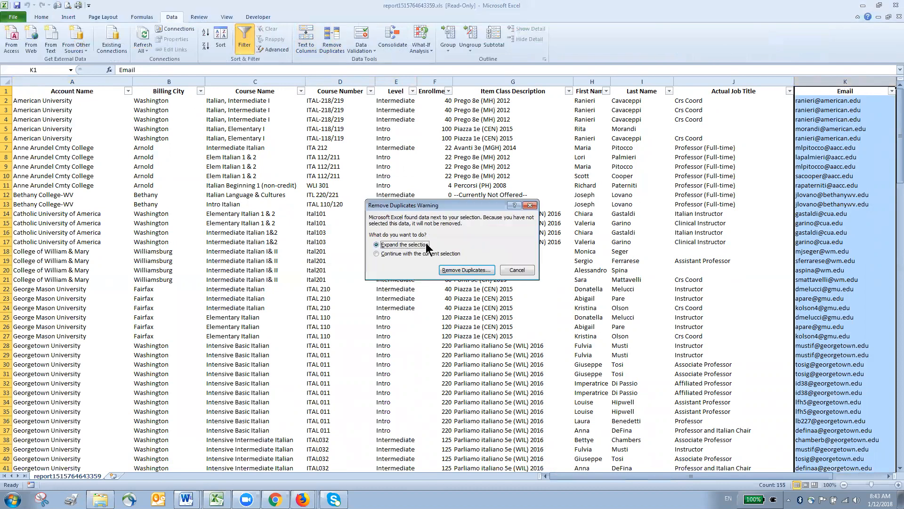
{"action": "left_click", "coordinate": [466, 269]}
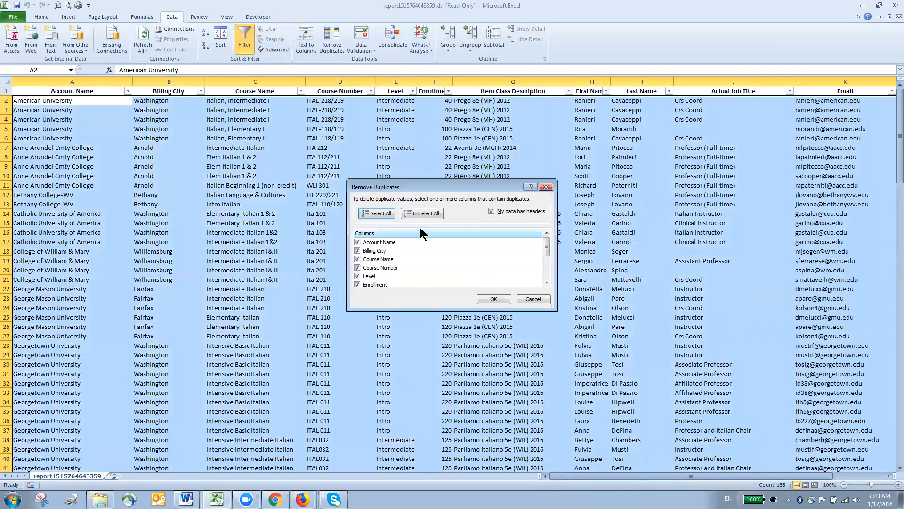
{"action": "scroll", "coordinate": [425, 260], "scroll_direction": "down", "scroll_amount": 2}
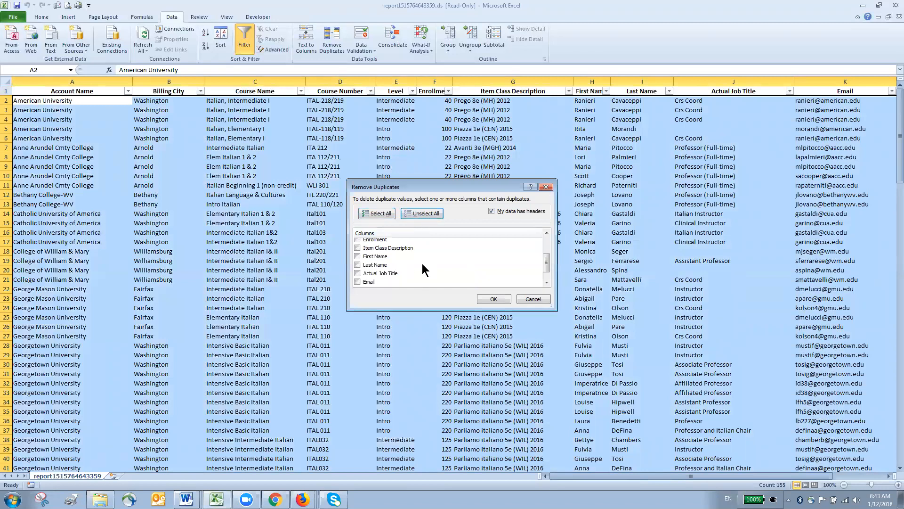
{"action": "left_click", "coordinate": [357, 281]}
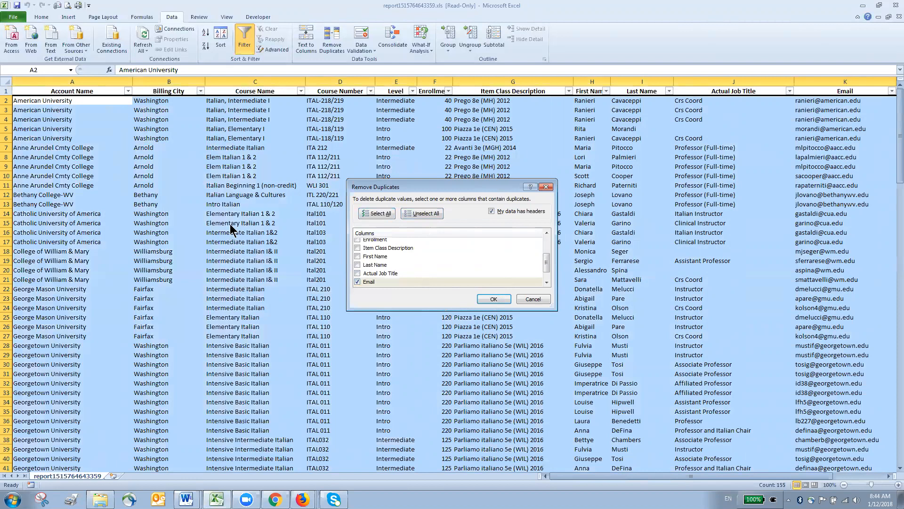
{"action": "left_click", "coordinate": [484, 298]}
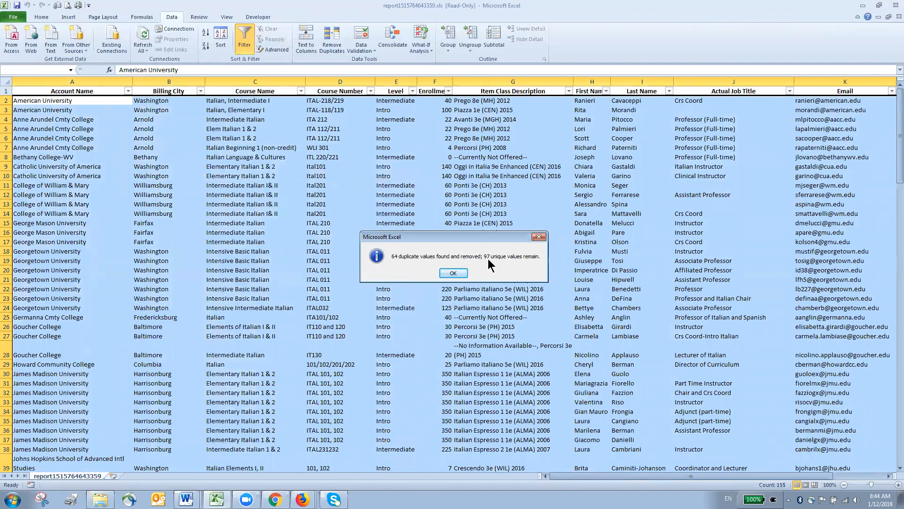
{"action": "left_click", "coordinate": [459, 274]}
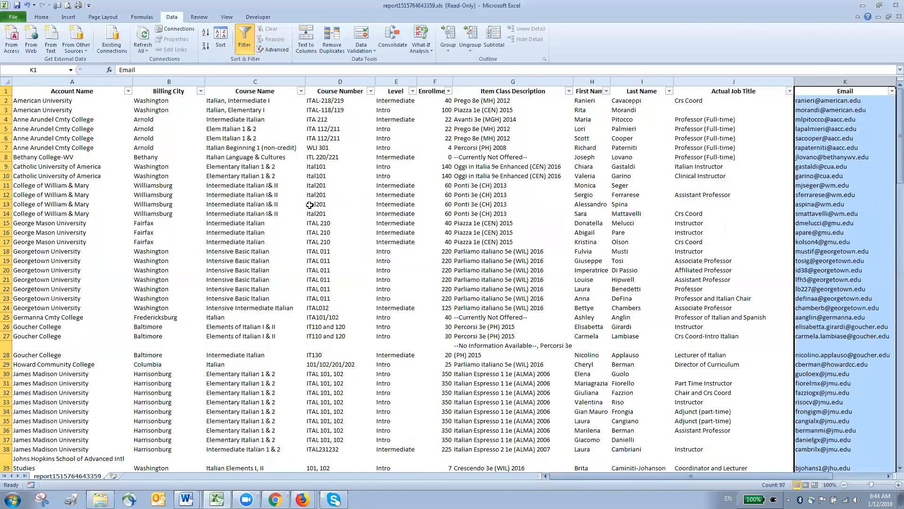
Step: Save the list as Excel Workbook 'italian BIU.xlsx' in Downloads, then minimize Excel
{"action": "left_click", "coordinate": [13, 17]}
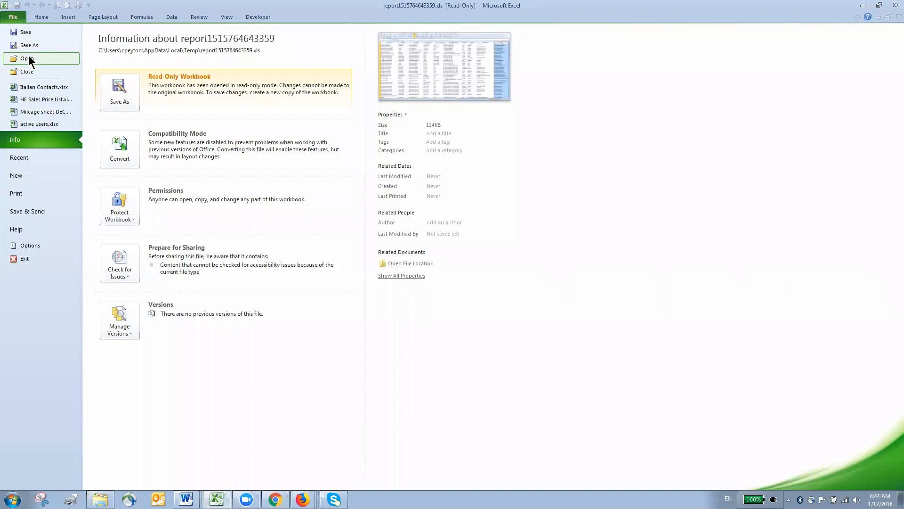
{"action": "left_click", "coordinate": [28, 45]}
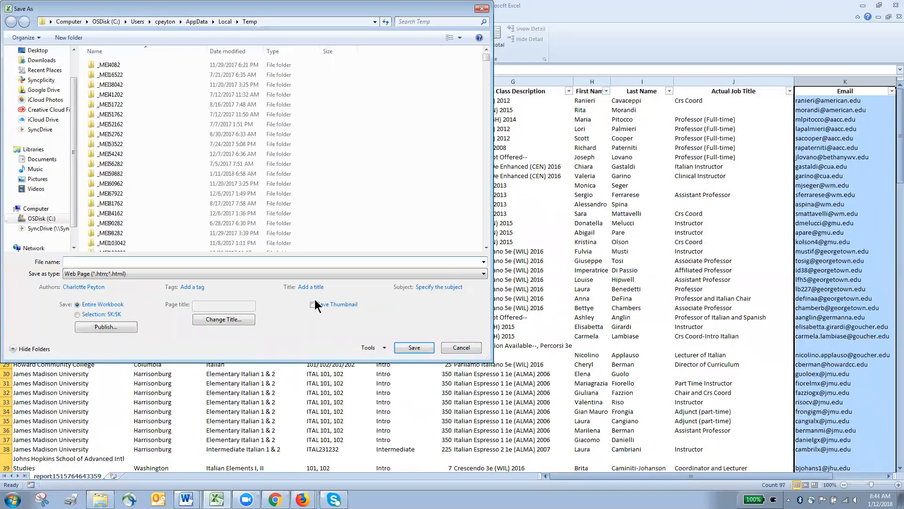
{"action": "left_click", "coordinate": [41, 61]}
{"action": "left_click", "coordinate": [160, 261]}
{"action": "type", "text": "italian BU"}
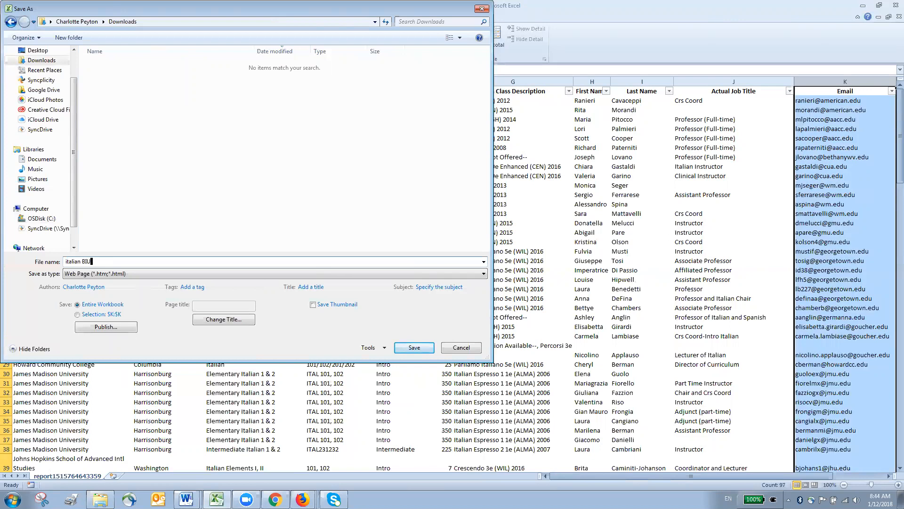
{"action": "left_click", "coordinate": [143, 275]}
{"action": "left_click", "coordinate": [141, 283]}
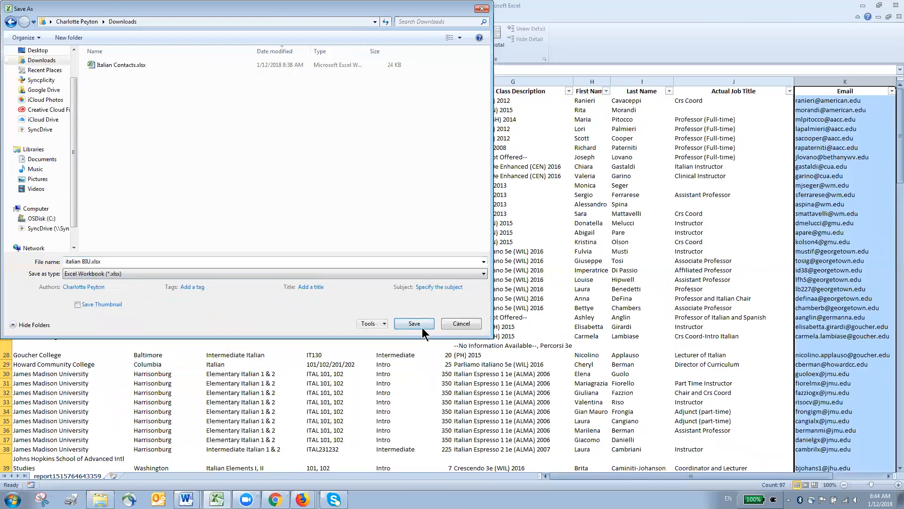
{"action": "left_click", "coordinate": [419, 325]}
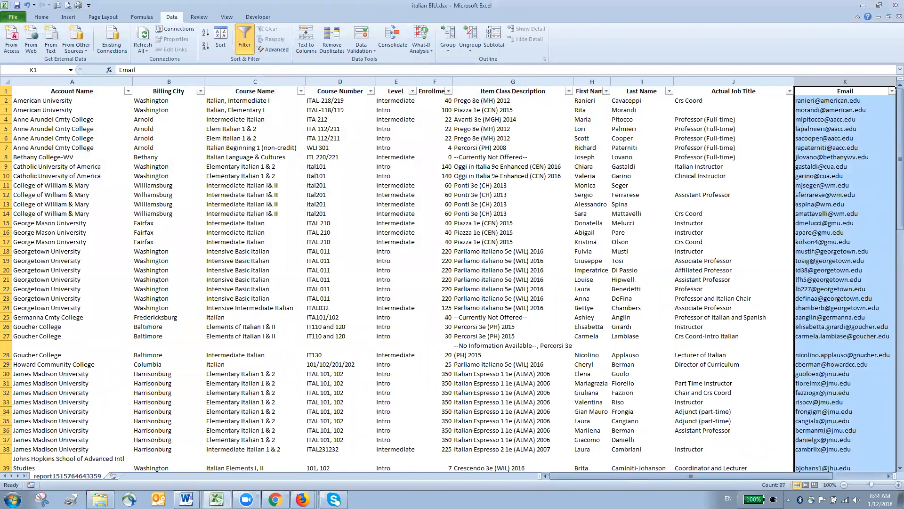
{"action": "left_click", "coordinate": [863, 5]}
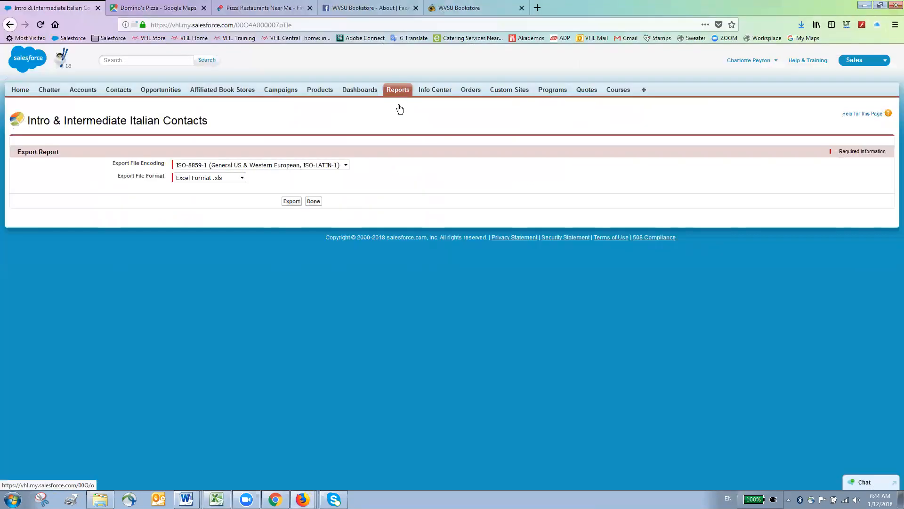
Step: Switch to Word and create a new blank document
{"action": "mouse_move", "coordinate": [186, 498]}
{"action": "left_click", "coordinate": [191, 476]}
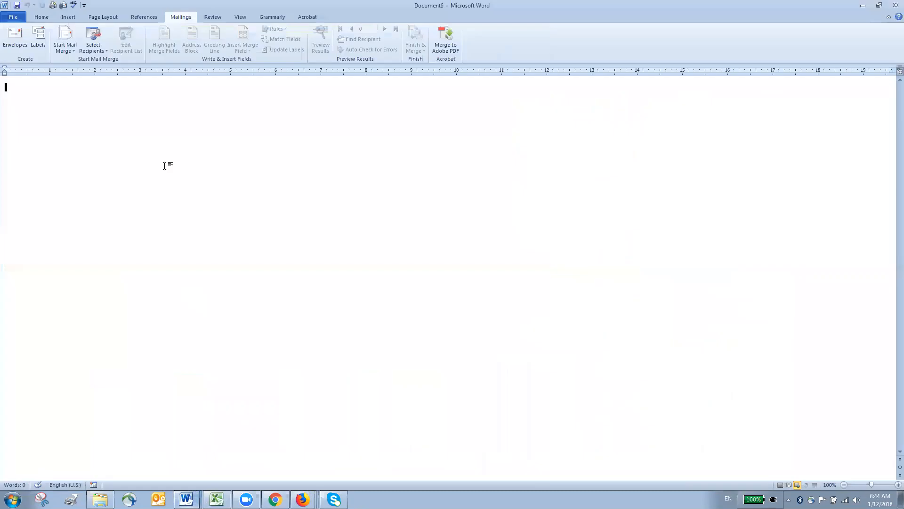
{"action": "left_click", "coordinate": [14, 17]}
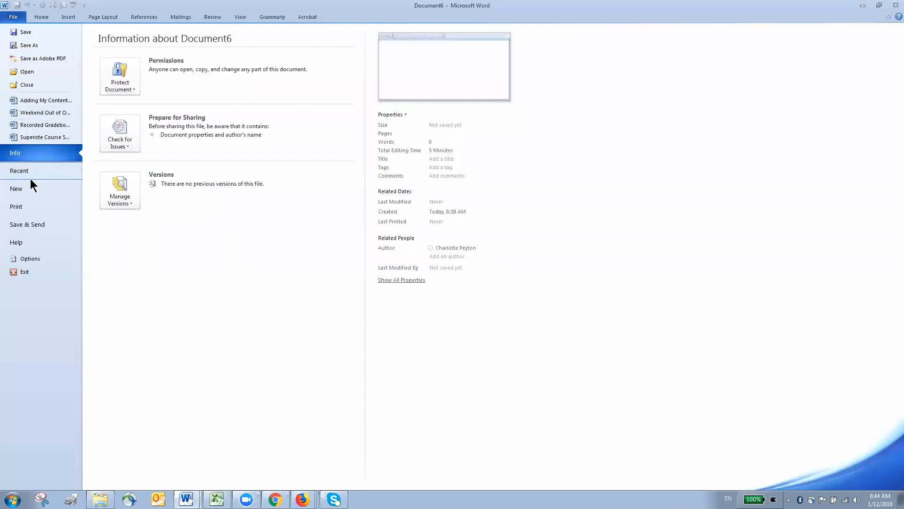
{"action": "left_click", "coordinate": [27, 188]}
{"action": "double_click", "coordinate": [118, 90]}
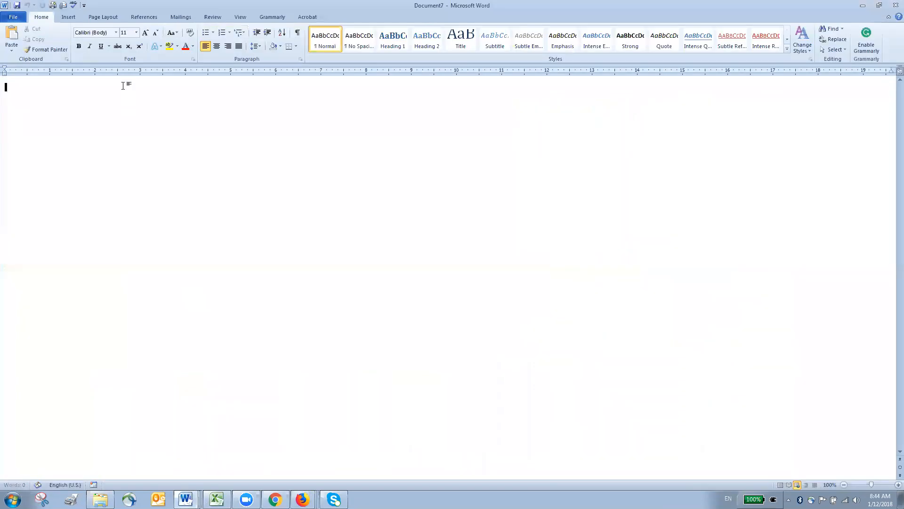
Step: Start an E-mail Messages mail merge that uses an existing recipient list
{"action": "left_click", "coordinate": [176, 17]}
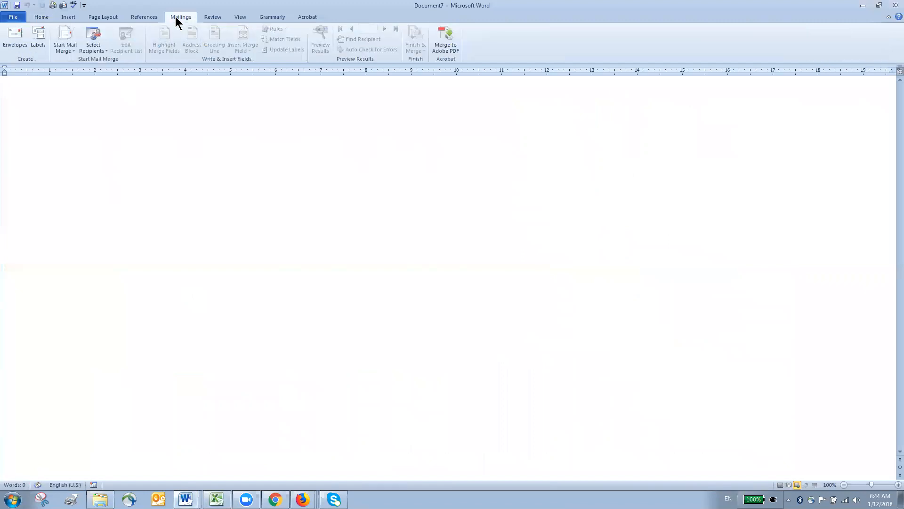
{"action": "left_click", "coordinate": [65, 37]}
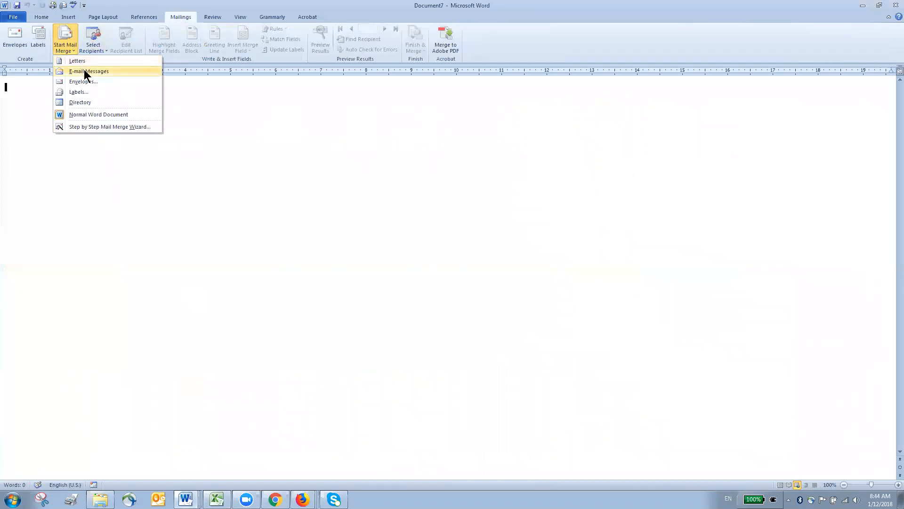
{"action": "left_click", "coordinate": [85, 71]}
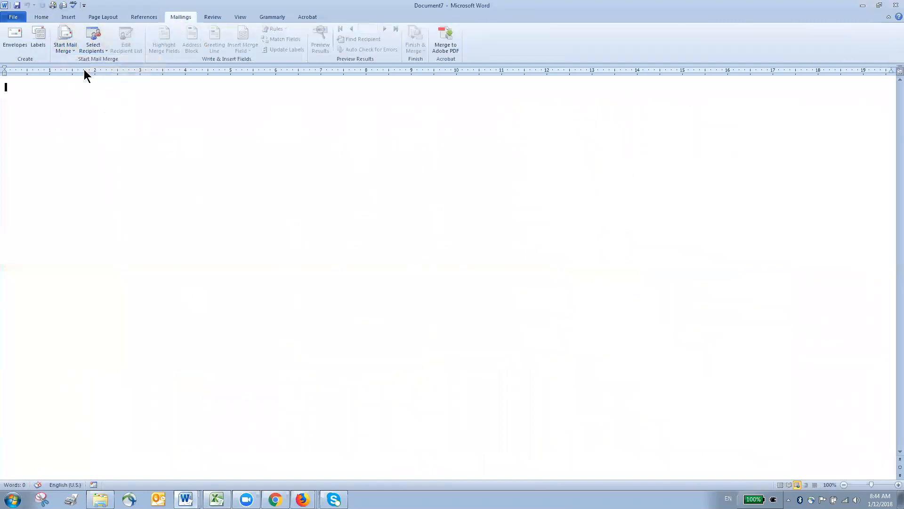
{"action": "left_click", "coordinate": [99, 36]}
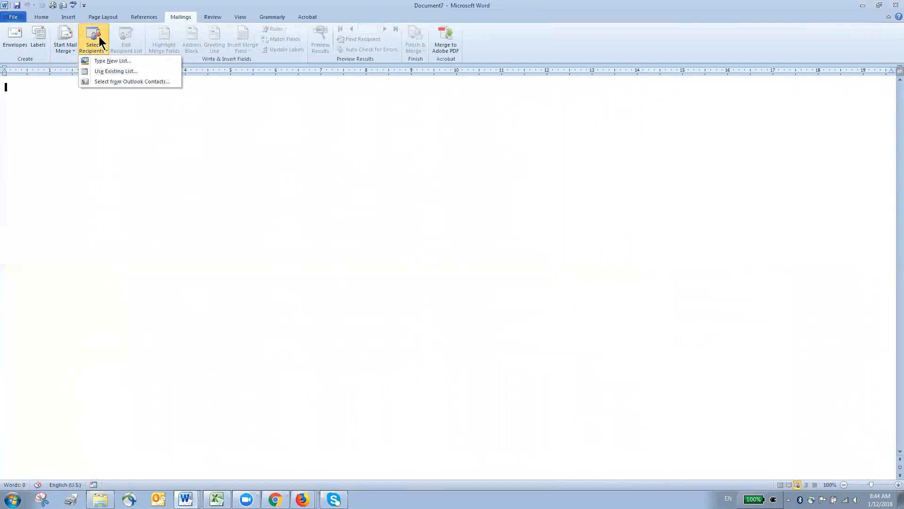
{"action": "left_click", "coordinate": [126, 71]}
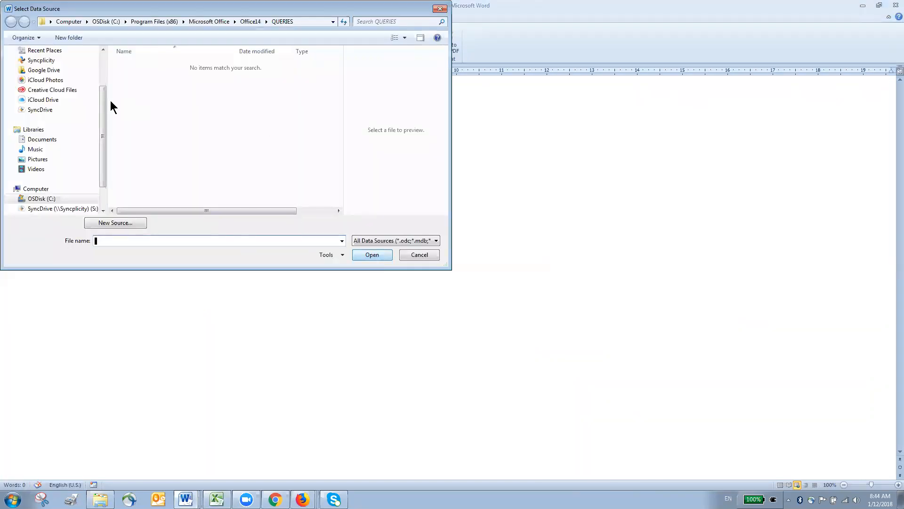
Step: Use italian BIU.xlsx from Downloads as the recipient list, then view its recipients
{"action": "scroll", "coordinate": [103, 137], "scroll_direction": "up", "scroll_amount": 2}
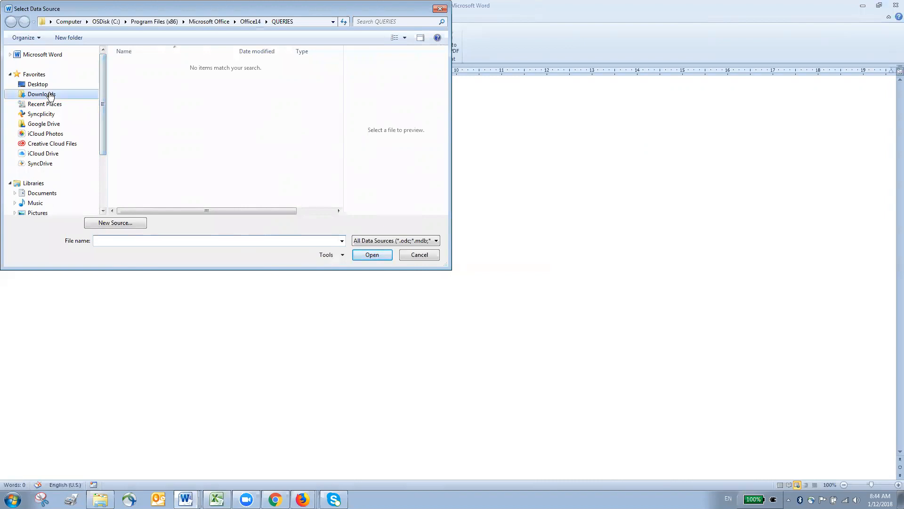
{"action": "left_click", "coordinate": [42, 94]}
{"action": "double_click", "coordinate": [144, 68]}
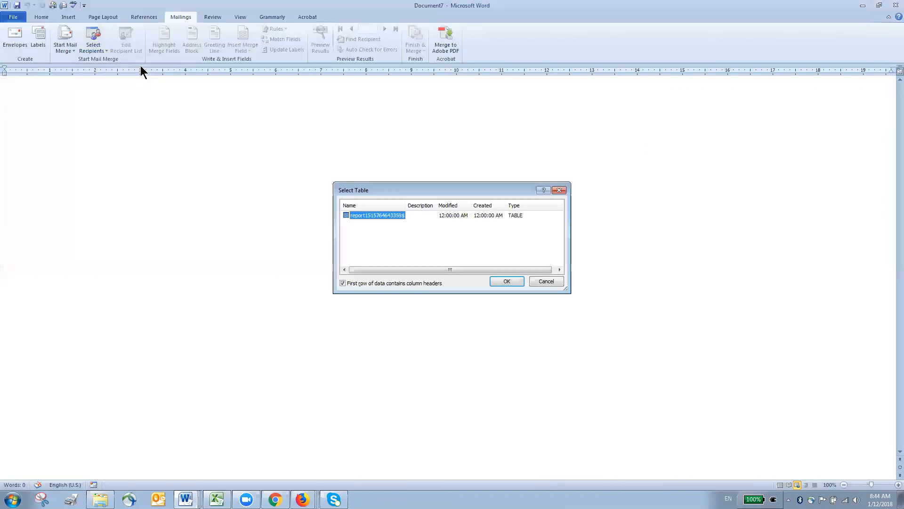
{"action": "left_click", "coordinate": [507, 281]}
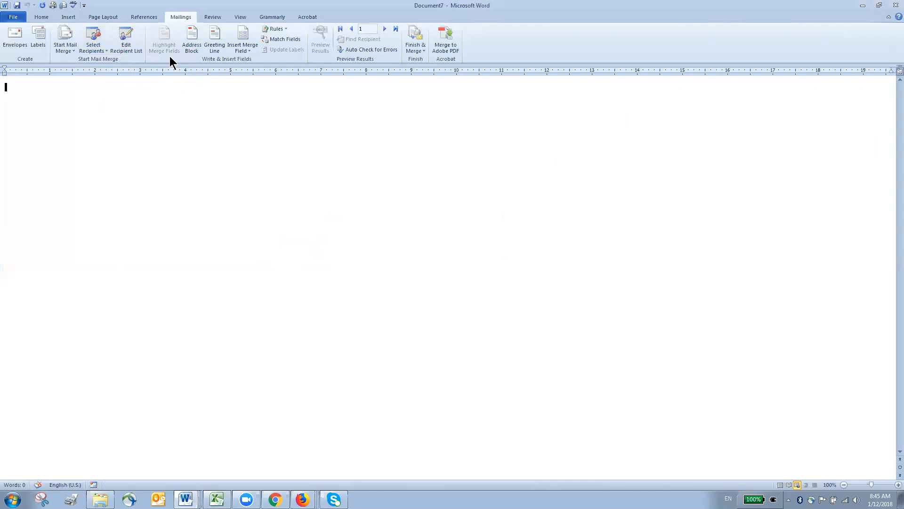
{"action": "left_click", "coordinate": [126, 40]}
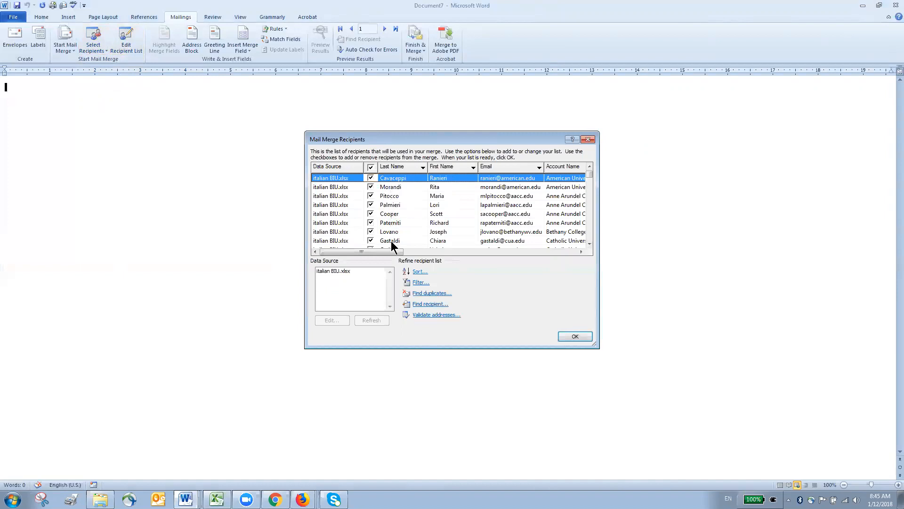
Step: Scroll through the recipient list, unchecking and rechecking one contact
{"action": "left_click", "coordinate": [590, 243]}
{"action": "left_click", "coordinate": [589, 243]}
{"action": "left_click", "coordinate": [590, 243]}
{"action": "left_click", "coordinate": [589, 243]}
{"action": "left_click", "coordinate": [589, 244]}
{"action": "left_click", "coordinate": [590, 244]}
{"action": "left_click", "coordinate": [590, 243]}
{"action": "left_click", "coordinate": [590, 244]}
{"action": "left_click", "coordinate": [590, 243]}
{"action": "left_click", "coordinate": [589, 243]}
{"action": "left_click", "coordinate": [590, 243]}
{"action": "left_click", "coordinate": [589, 243]}
{"action": "left_click", "coordinate": [590, 243]}
{"action": "left_click", "coordinate": [589, 243]}
{"action": "left_click", "coordinate": [590, 244]}
{"action": "left_click", "coordinate": [589, 244]}
{"action": "left_click", "coordinate": [590, 243]}
{"action": "left_click", "coordinate": [589, 243]}
{"action": "left_click", "coordinate": [590, 243]}
{"action": "left_click", "coordinate": [589, 244]}
{"action": "left_click", "coordinate": [589, 243]}
{"action": "left_click", "coordinate": [590, 244]}
{"action": "left_click", "coordinate": [589, 244]}
{"action": "left_click", "coordinate": [589, 244]}
{"action": "left_click", "coordinate": [590, 244]}
{"action": "left_click", "coordinate": [589, 244]}
{"action": "left_click", "coordinate": [590, 244]}
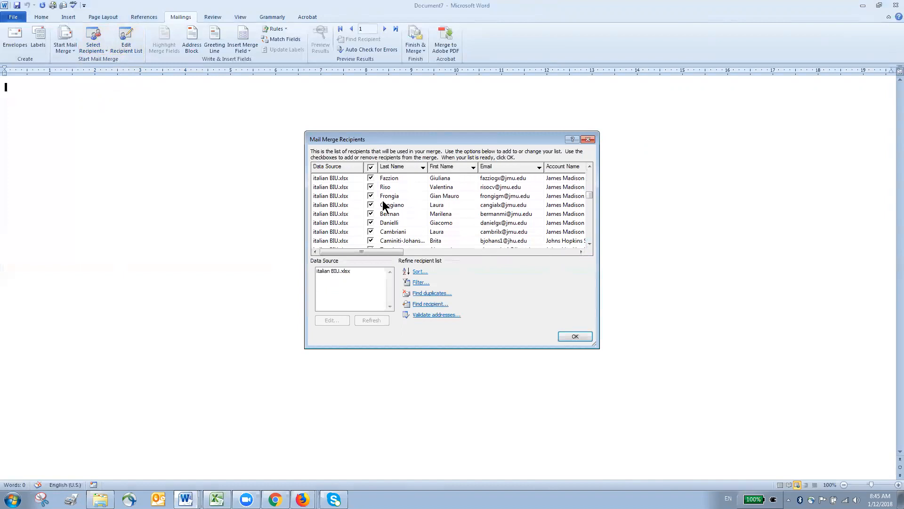
{"action": "left_click", "coordinate": [370, 205]}
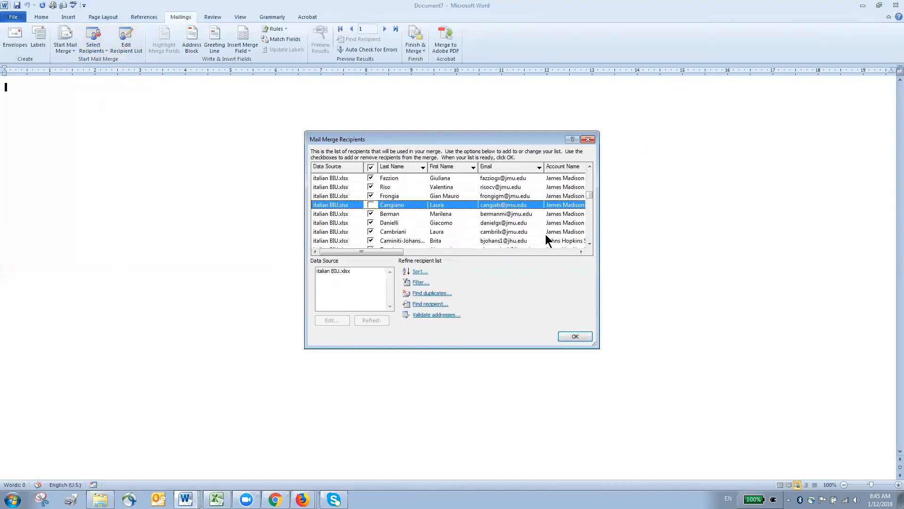
{"action": "left_click", "coordinate": [371, 205]}
Step: Review the rest of the list and accept it with every recipient included
{"action": "left_click", "coordinate": [590, 244]}
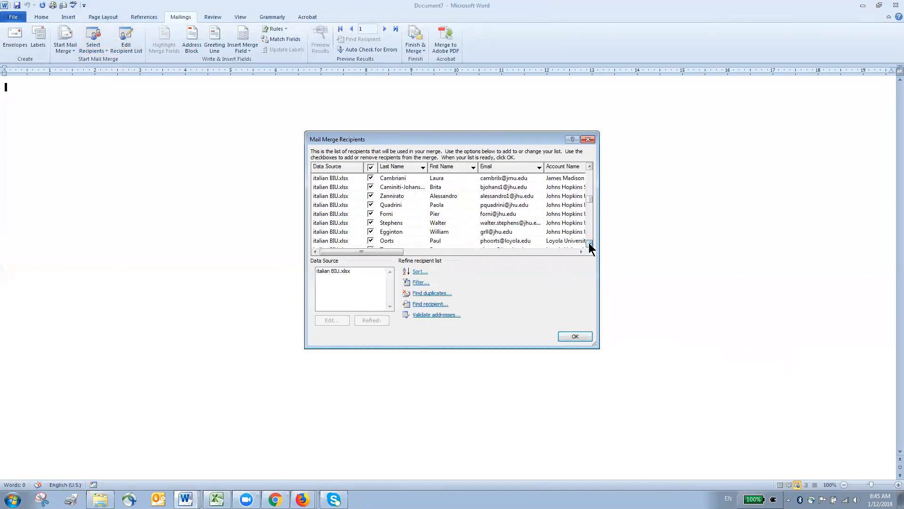
{"action": "left_click", "coordinate": [589, 244]}
{"action": "left_click", "coordinate": [589, 244]}
{"action": "left_click", "coordinate": [589, 244]}
{"action": "left_click", "coordinate": [589, 244]}
{"action": "left_click", "coordinate": [589, 244]}
{"action": "left_click", "coordinate": [589, 244]}
{"action": "left_click", "coordinate": [589, 244]}
{"action": "left_click", "coordinate": [589, 244]}
{"action": "left_click", "coordinate": [589, 244]}
{"action": "left_click", "coordinate": [590, 244]}
{"action": "left_click", "coordinate": [589, 244]}
{"action": "left_click", "coordinate": [589, 244]}
{"action": "left_click", "coordinate": [589, 244]}
{"action": "left_click", "coordinate": [590, 244]}
{"action": "left_click", "coordinate": [589, 243]}
{"action": "left_click", "coordinate": [589, 244]}
{"action": "left_click", "coordinate": [589, 244]}
{"action": "left_click", "coordinate": [589, 244]}
{"action": "left_click", "coordinate": [589, 244]}
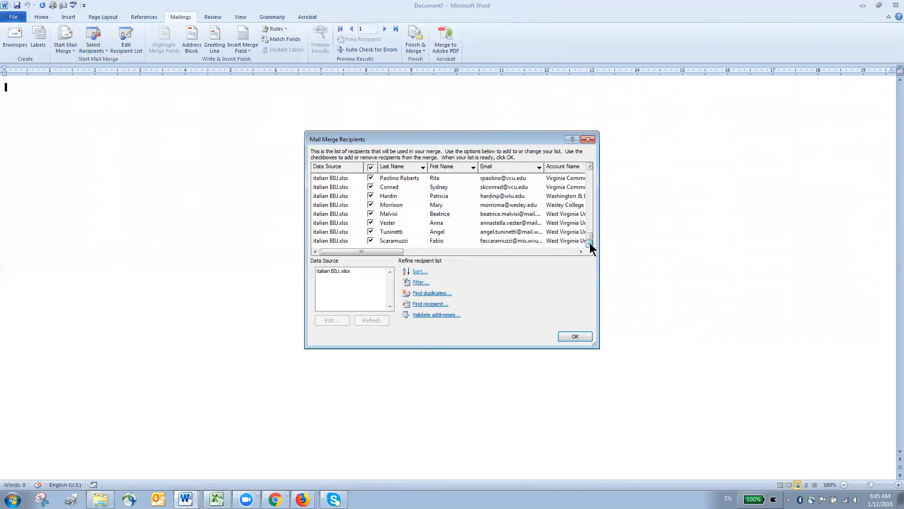
{"action": "left_click", "coordinate": [575, 336]}
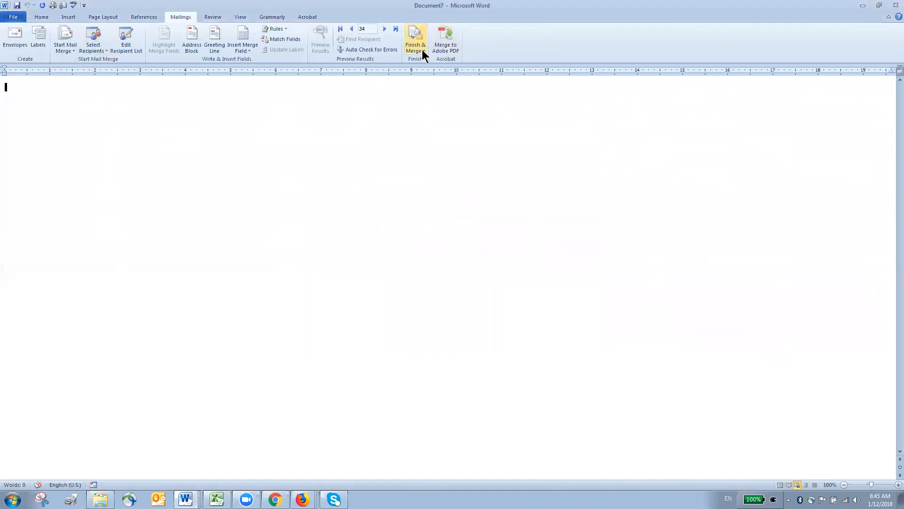
Step: Type some stray test text, then select and delete it
{"action": "type", "text": "Kdjf;lakjdsfa;lksdjf;laskd"}
{"action": "left_click_drag", "start_coordinate": [75, 88], "coordinate": [36, 80]}
{"action": "key", "text": "BackSpace"}
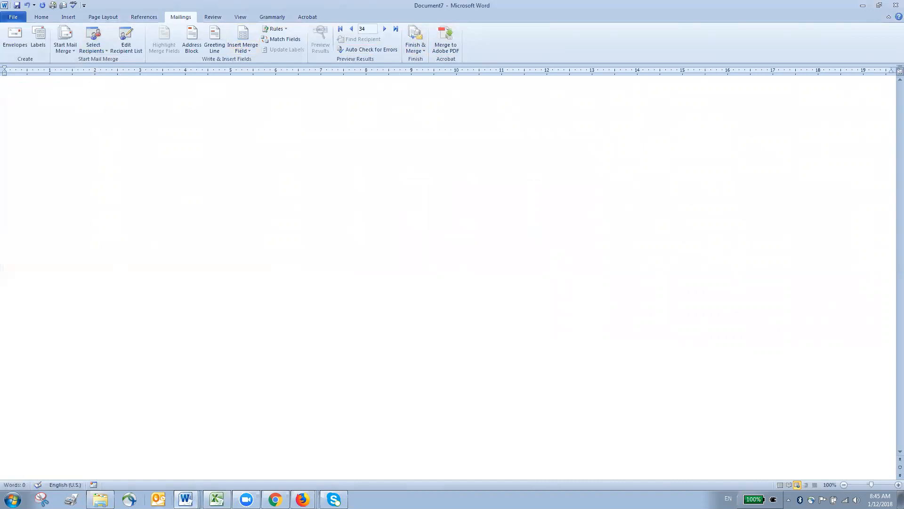
Step: In Outlook, start a new e-mail containing the Course Sections with TAs signature
{"action": "left_click", "coordinate": [159, 499]}
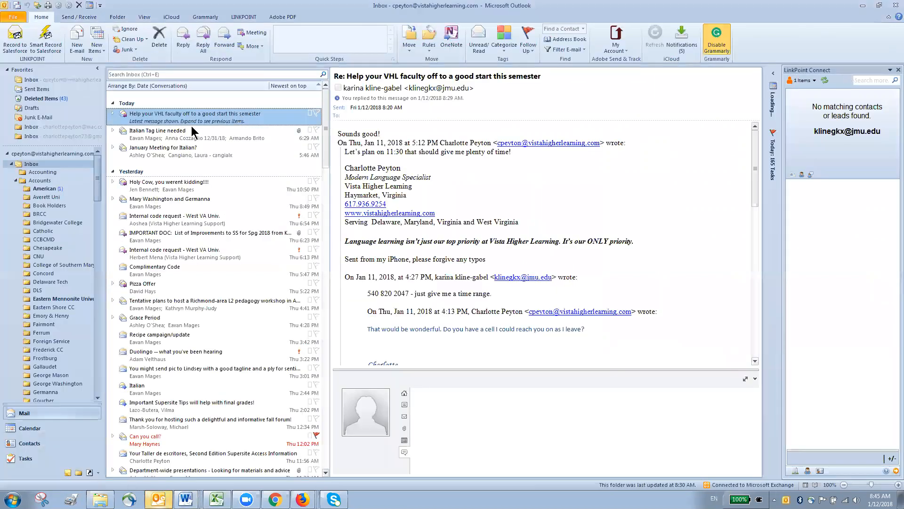
{"action": "left_click", "coordinate": [77, 37]}
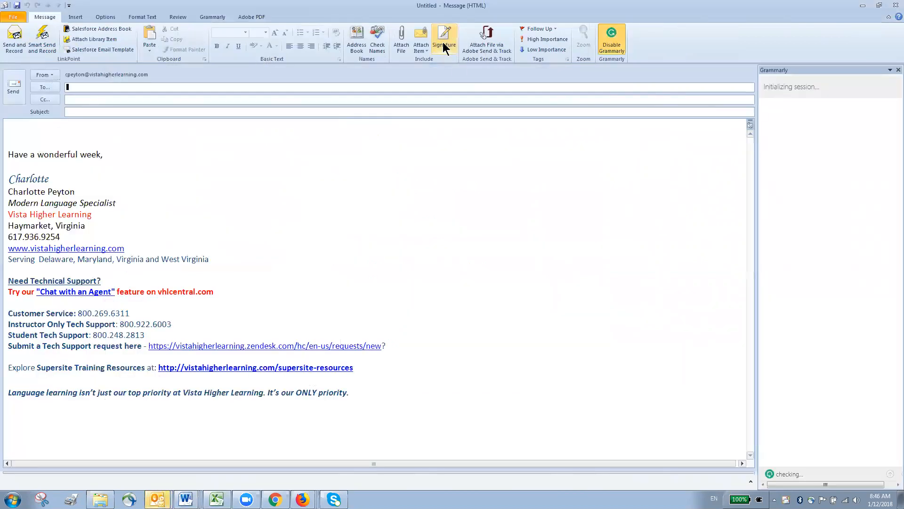
{"action": "left_click", "coordinate": [444, 46]}
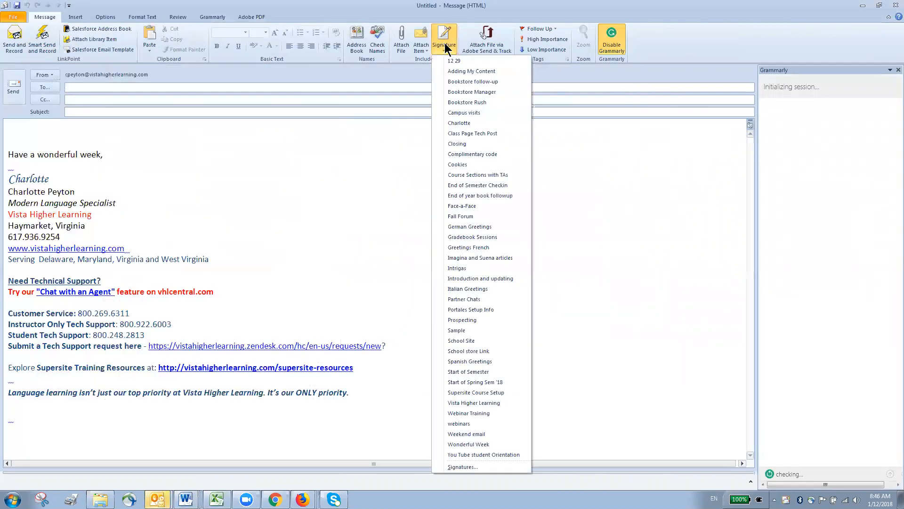
{"action": "left_click", "coordinate": [465, 175]}
Step: Select the whole message body to copy it, then minimize the message
{"action": "left_click_drag", "start_coordinate": [10, 234], "coordinate": [110, 190]}
{"action": "left_click_drag", "start_coordinate": [59, 135], "coordinate": [336, 495]}
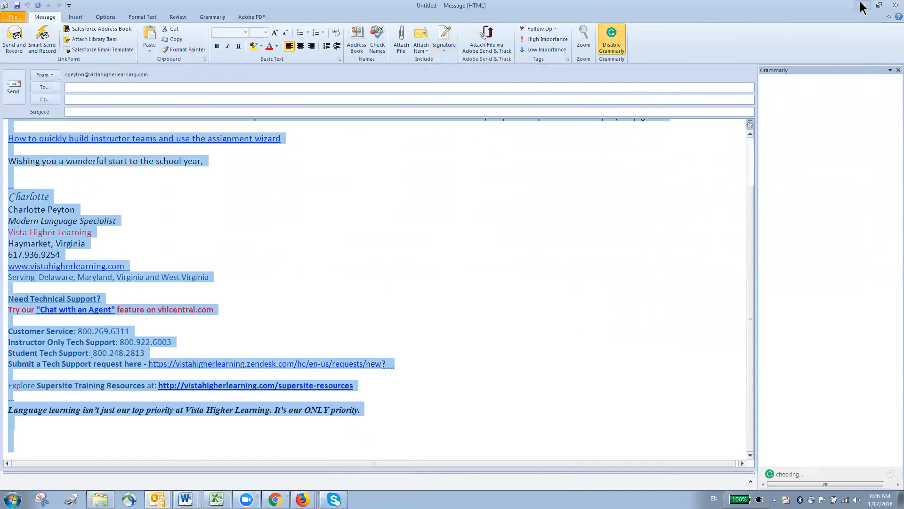
{"action": "left_click", "coordinate": [863, 5]}
Step: Paste the letter into Document7 and delete the underscore blank after 'Dear Professor'
{"action": "mouse_move", "coordinate": [186, 498]}
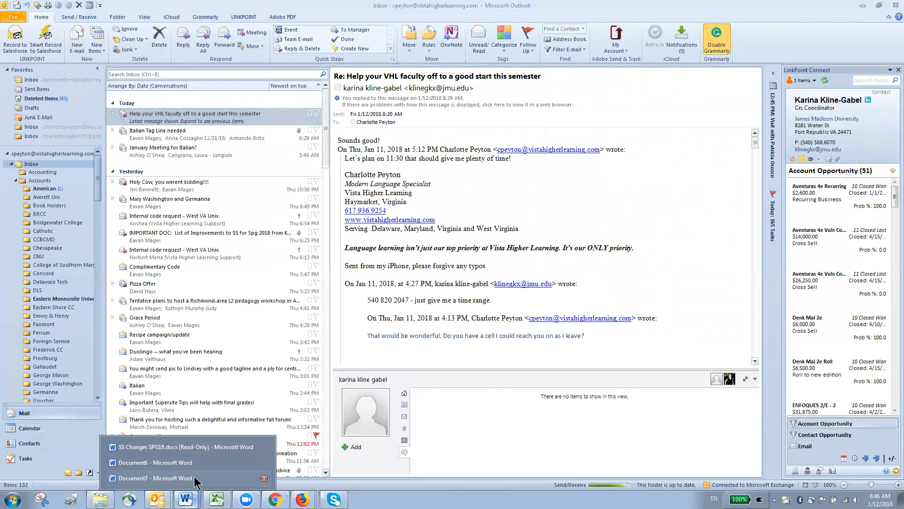
{"action": "left_click", "coordinate": [189, 476]}
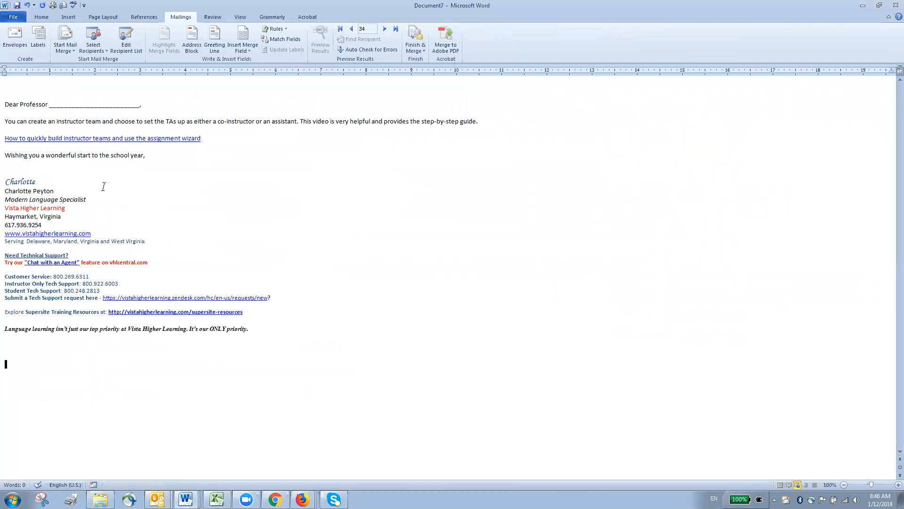
{"action": "left_click_drag", "start_coordinate": [142, 104], "coordinate": [50, 104]}
{"action": "left_click", "coordinate": [117, 104]}
{"action": "left_click_drag", "start_coordinate": [137, 104], "coordinate": [51, 104]}
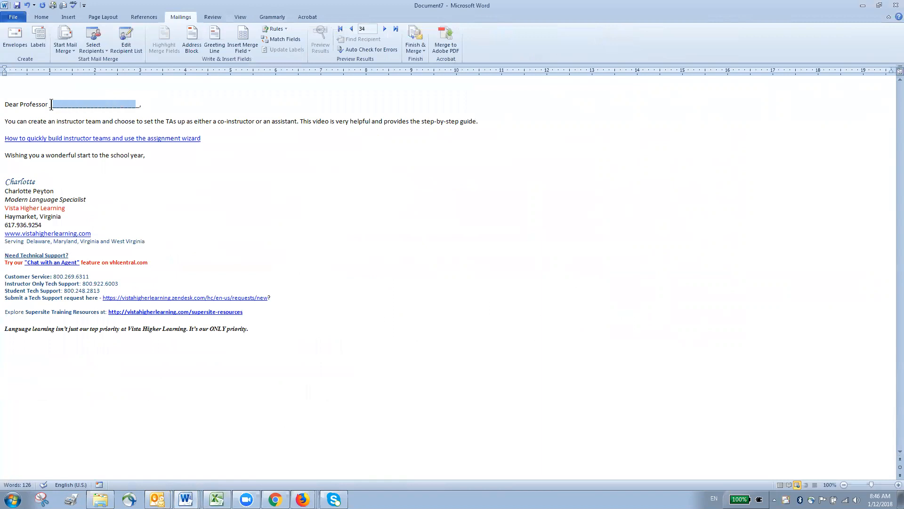
{"action": "key", "text": "Delete"}
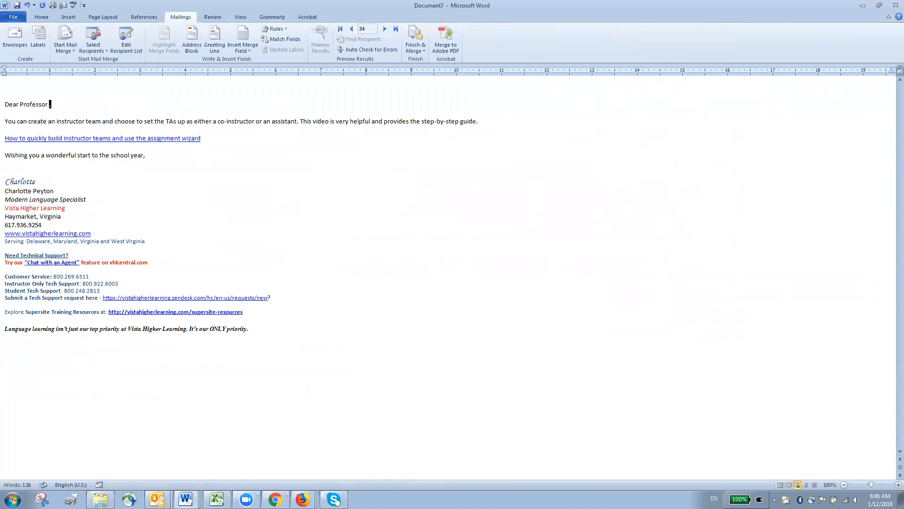
Step: Insert the Last Name merge field to make the greeting 'Dear Professor «Last_Name»,'
{"action": "left_click", "coordinate": [241, 36]}
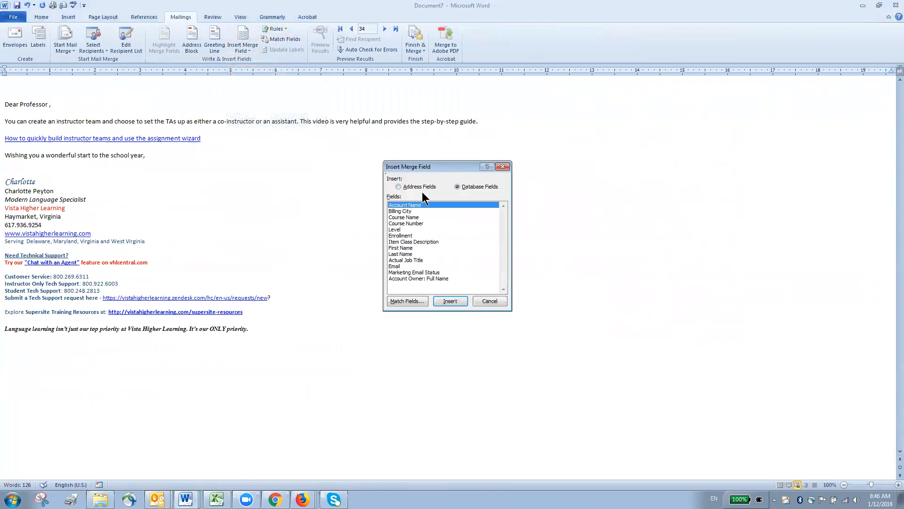
{"action": "left_click", "coordinate": [407, 254]}
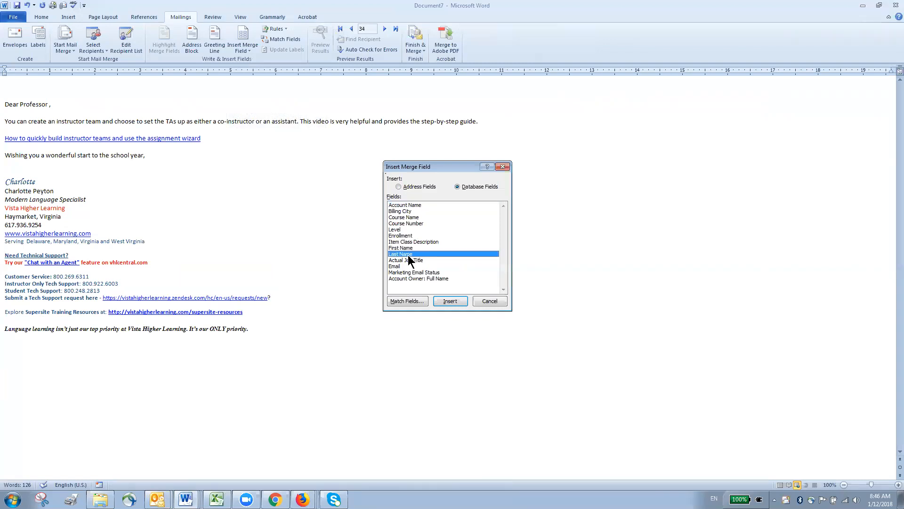
{"action": "left_click", "coordinate": [450, 301]}
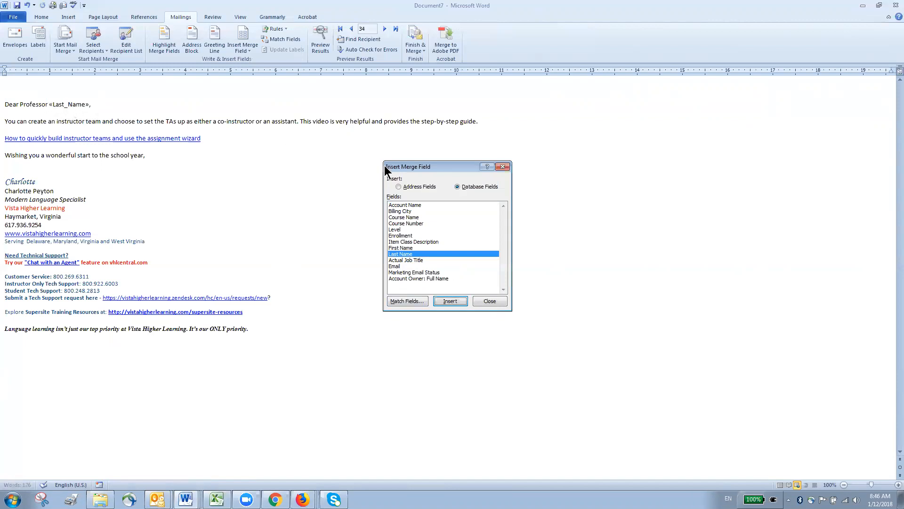
{"action": "left_click", "coordinate": [493, 301]}
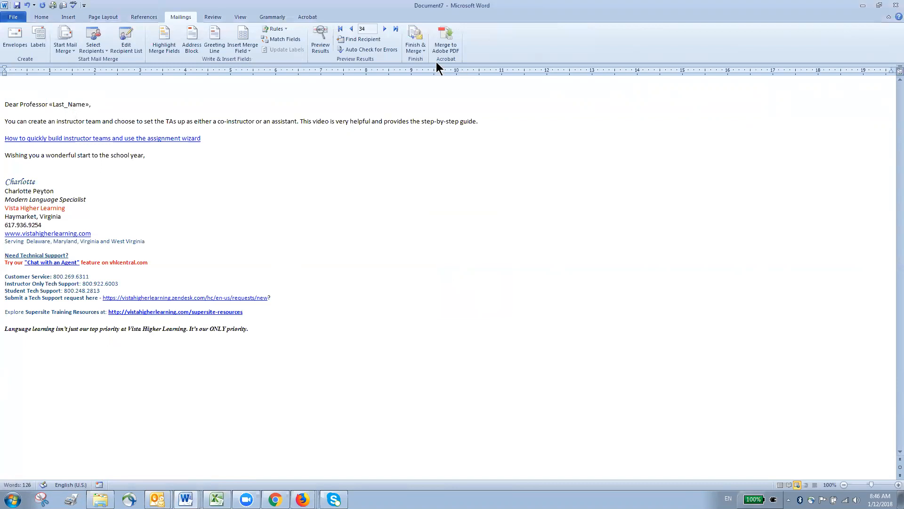
{"action": "left_click", "coordinate": [423, 49]}
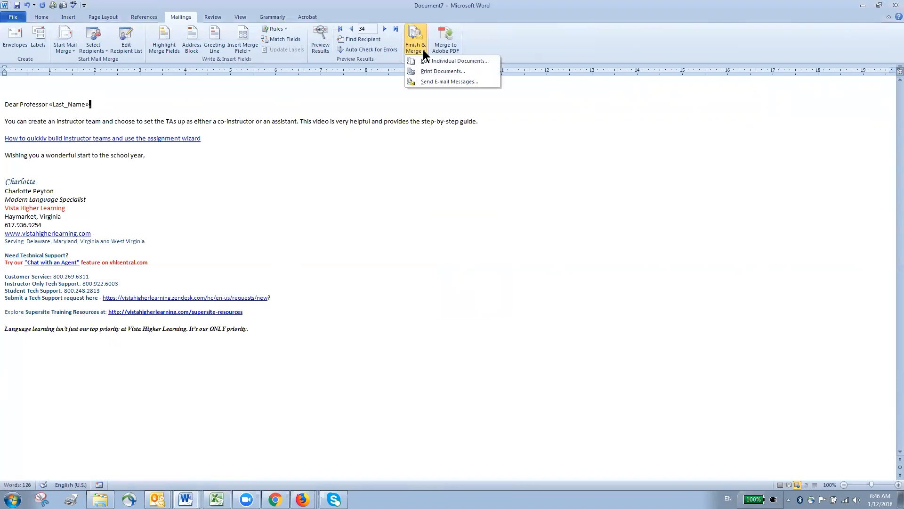
{"action": "left_click", "coordinate": [450, 81]}
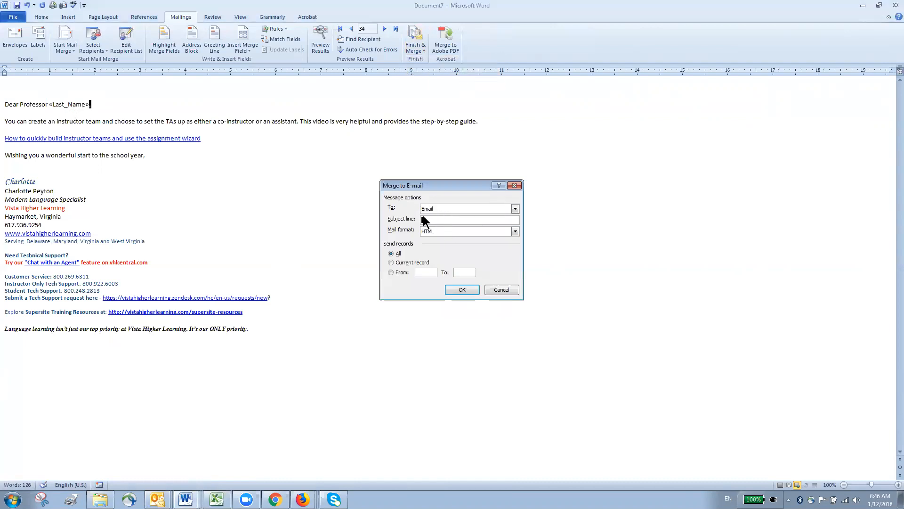
{"action": "left_click", "coordinate": [423, 273]}
{"action": "left_click", "coordinate": [462, 272]}
{"action": "type", "text": "50"}
{"action": "left_click", "coordinate": [502, 288]}
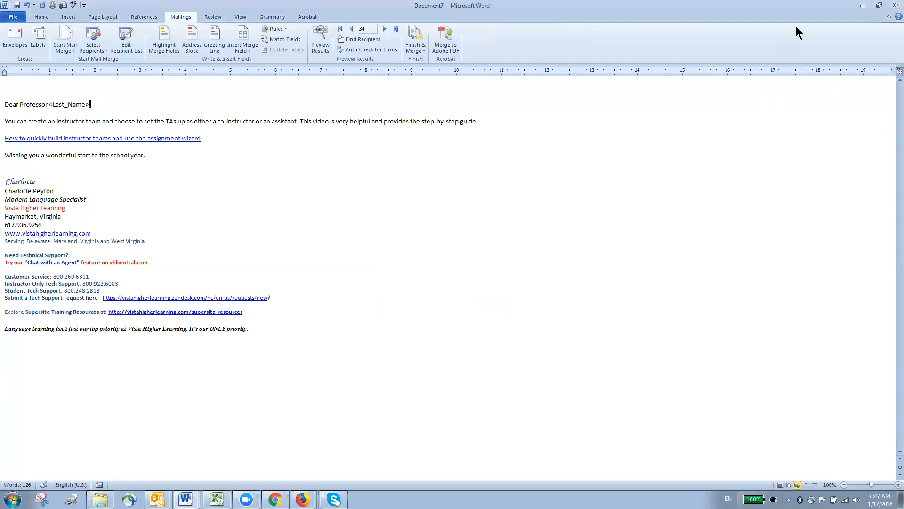
Step: Check today's messages in Outlook's Sent Items, return to the Inbox, and minimize Outlook
{"action": "left_click", "coordinate": [866, 5]}
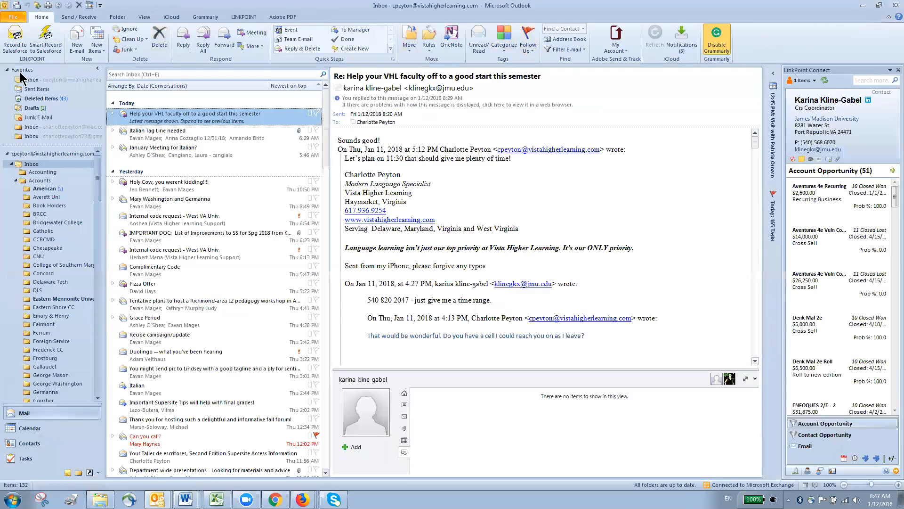
{"action": "left_click", "coordinate": [28, 89]}
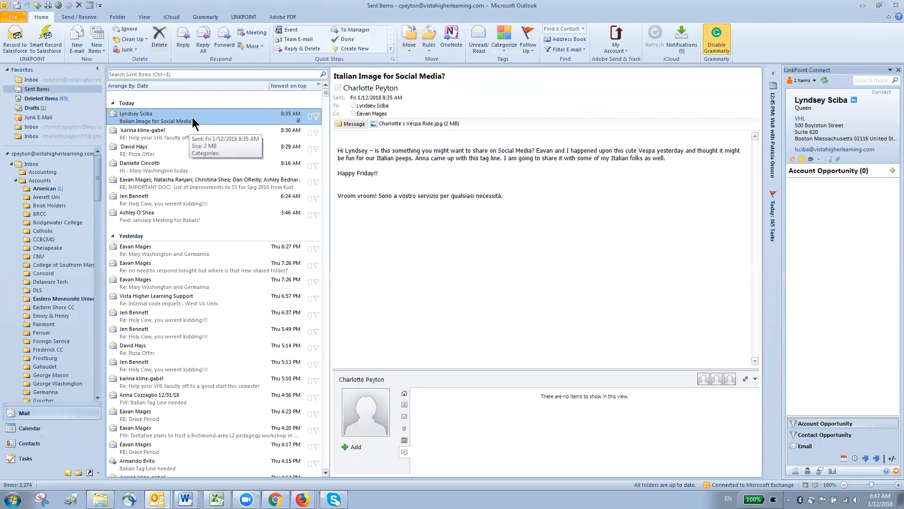
{"action": "left_click", "coordinate": [199, 210], "text": "shift"}
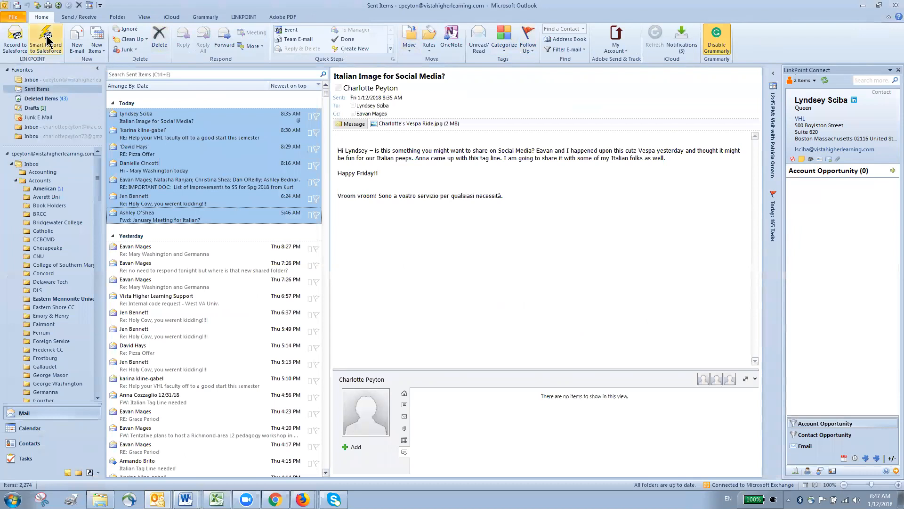
{"action": "left_click", "coordinate": [42, 80]}
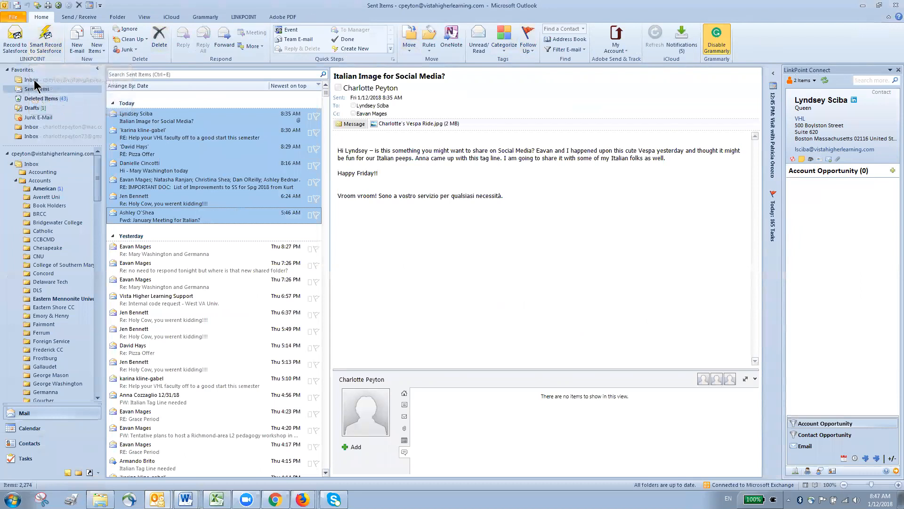
{"action": "left_click", "coordinate": [283, 116]}
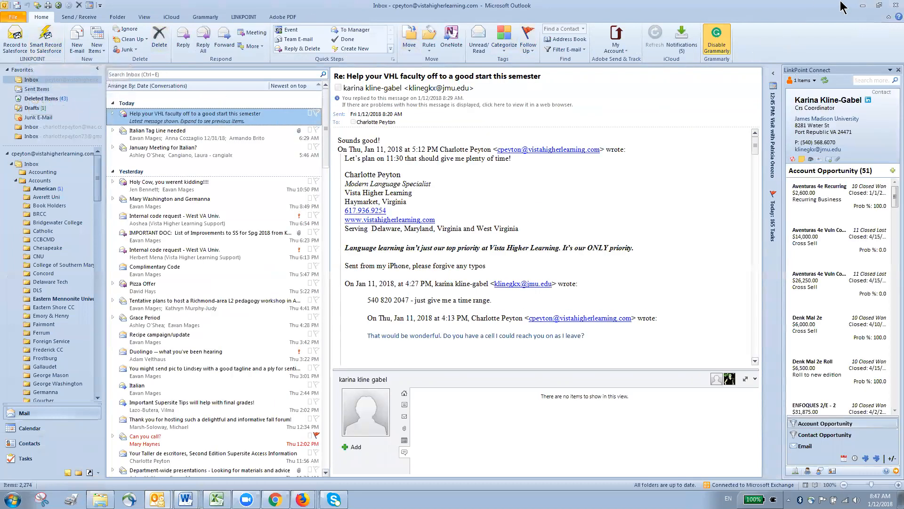
{"action": "left_click", "coordinate": [862, 6]}
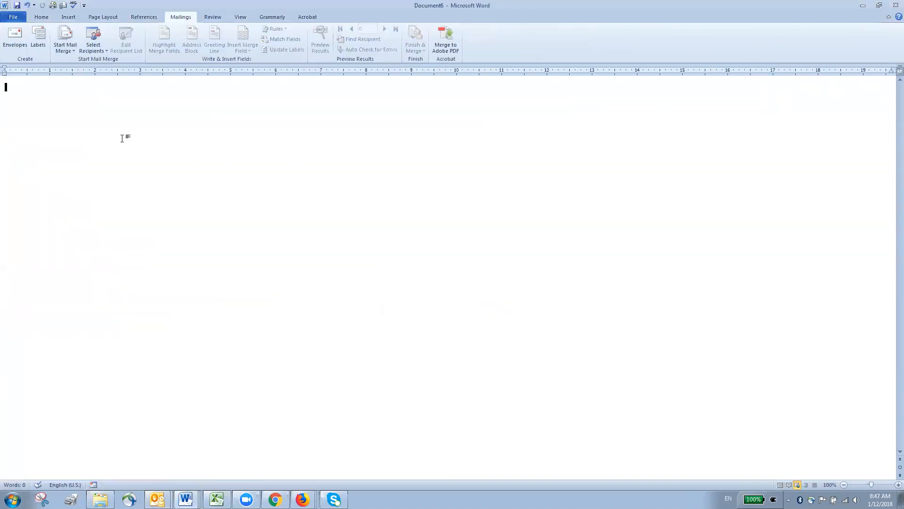